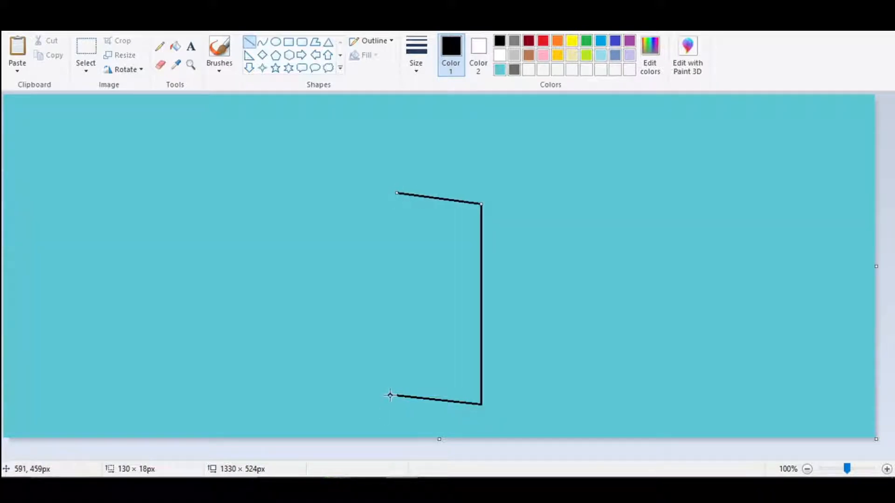
- Close the carton's front face with black lines by drawing the left edge and extending the top edge to meet it
mouse_move(390, 395)
mouse_down()
mouse_move(390, 191)
mouse_move(482, 203)
mouse_up()
click(407, 194)
click(508, 194)
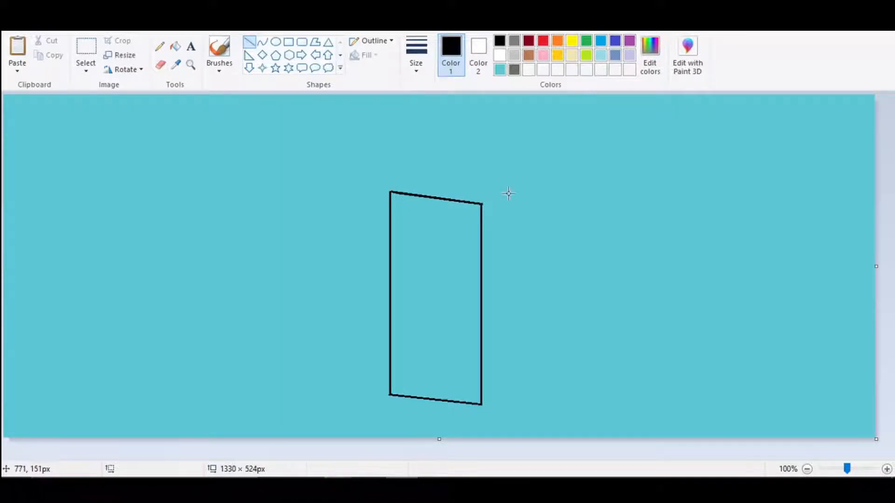
- Draw the carton's narrow right side face with lines and erase the overrunning bottom line using the teal background colour
drag(482, 203, 524, 184)
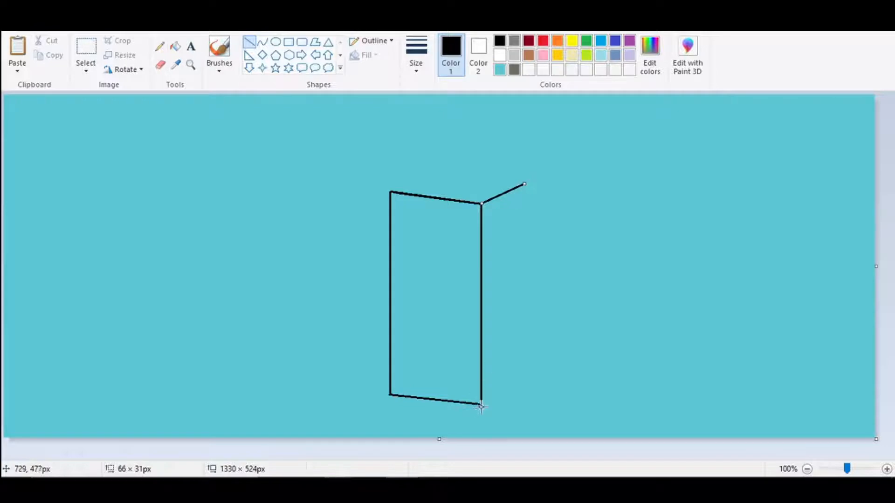
drag(481, 405, 535, 372)
drag(524, 184, 524, 379)
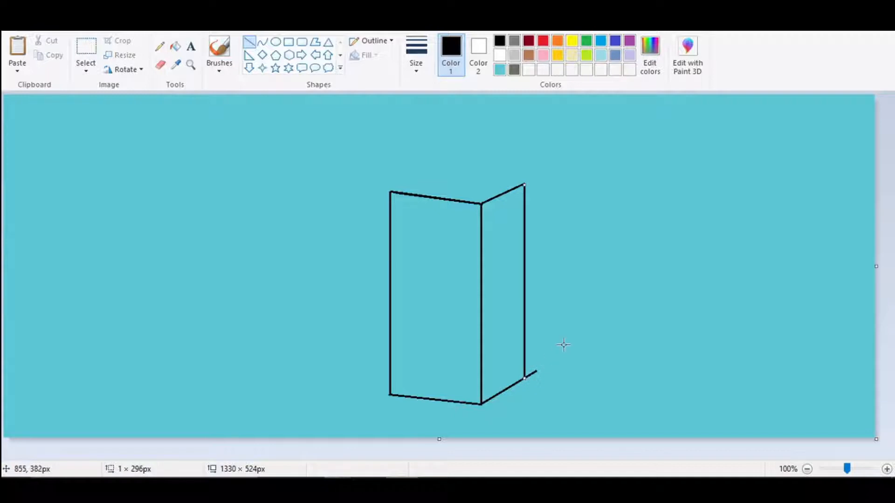
click(159, 65)
click(478, 53)
click(500, 69)
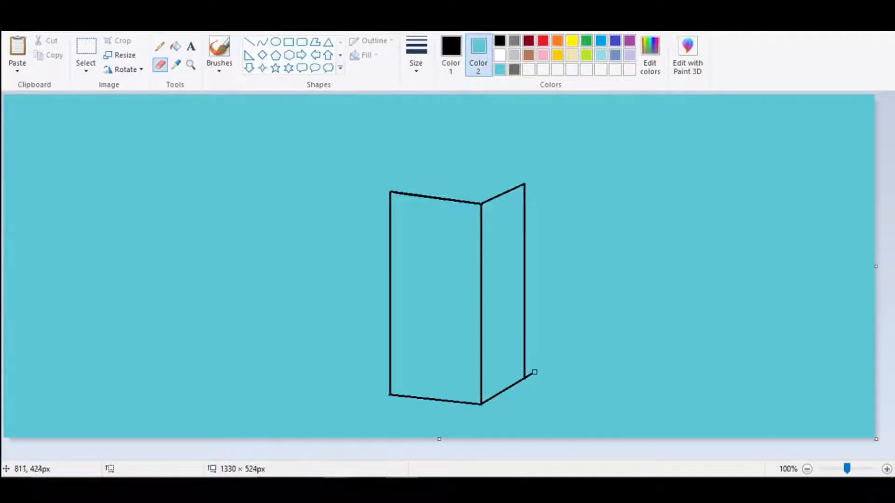
- Select the carton's side face outline, copy it and paste a duplicate onto the canvas
click(86, 47)
drag(543, 161, 481, 413)
right_click(532, 322)
click(556, 346)
click(92, 71)
click(115, 190)
click(93, 66)
right_click(511, 237)
click(550, 261)
click(21, 52)
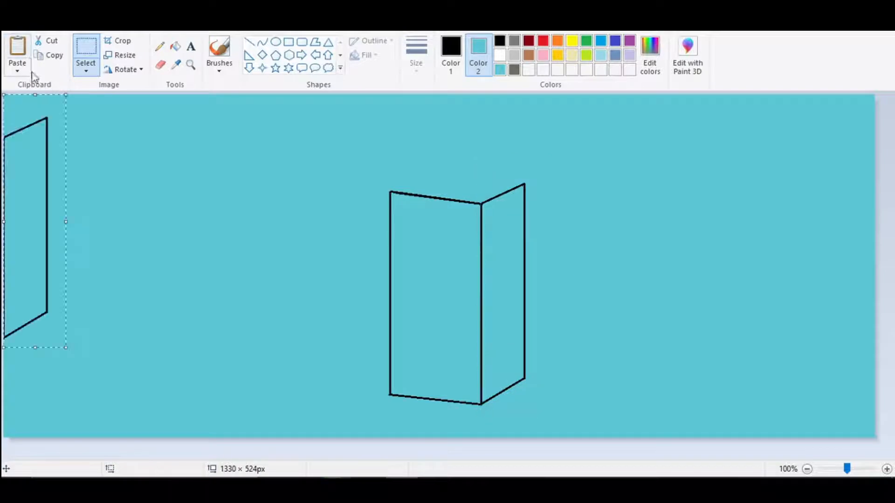
- Move the pasted outline onto the carton's side face and shrink it into a small label panel on the lower half
drag(30, 198, 508, 289)
drag(480, 186, 499, 326)
drag(529, 390, 514, 321)
drag(531, 263, 516, 273)
drag(502, 320, 507, 311)
click(581, 285)
- Draw the carton's slanted gable roof in black lines, including a short fold line on the side triangle
click(249, 42)
click(451, 55)
drag(392, 192, 433, 150)
drag(481, 204, 504, 162)
drag(433, 150, 507, 173)
click(556, 168)
- Draw a thin sealing strip along the ridge of the carton's roof with black lines
drag(432, 150, 433, 143)
drag(504, 161, 504, 155)
drag(432, 144, 504, 152)
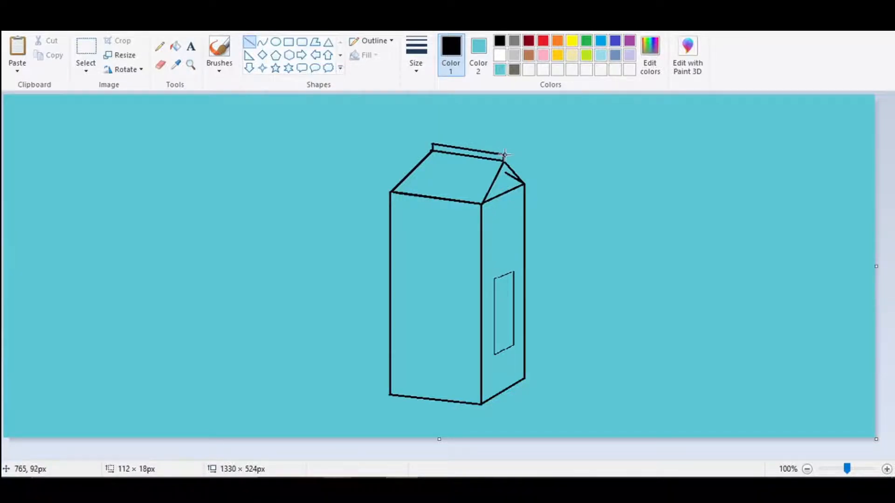
click(160, 65)
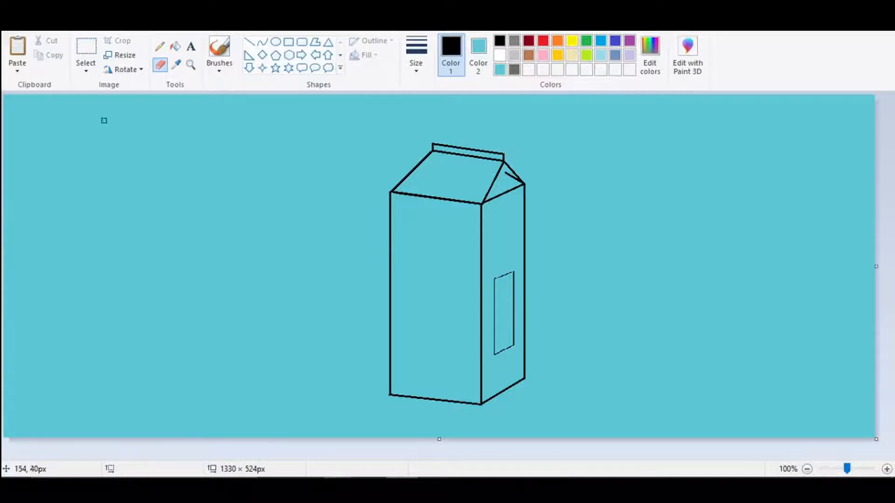
- Draw a round cap on the carton's roof from two overlapping ellipses, the inner one slightly smaller
click(276, 41)
mouse_move(437, 171)
mouse_down()
mouse_move(456, 191)
mouse_move(449, 167)
mouse_move(464, 167)
mouse_move(452, 186)
mouse_move(457, 179)
mouse_up()
mouse_move(459, 168)
mouse_down()
mouse_move(457, 183)
mouse_move(450, 166)
mouse_up()
click(477, 173)
click(478, 175)
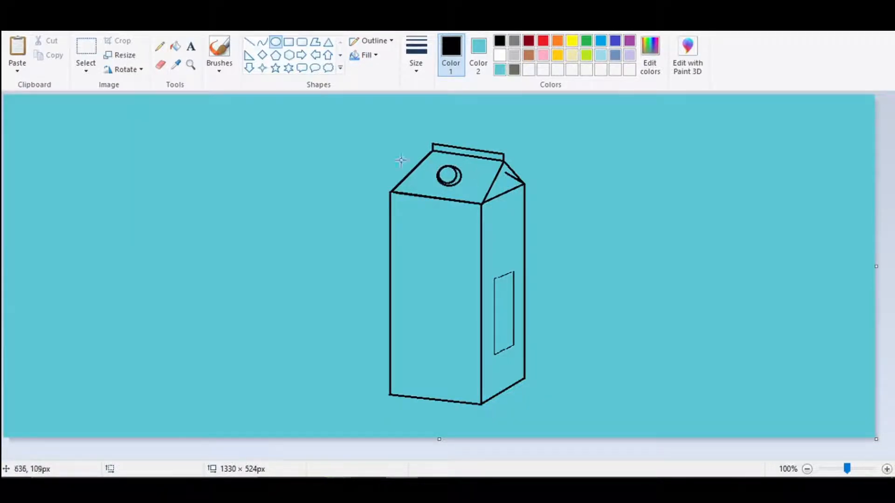
- Draw a wavy dripping outline across the upper part of the carton's front face with the Curve tool
click(262, 42)
mouse_move(391, 231)
mouse_down()
mouse_move(404, 228)
mouse_move(400, 275)
mouse_move(423, 229)
mouse_move(410, 213)
mouse_up()
click(409, 256)
click(160, 65)
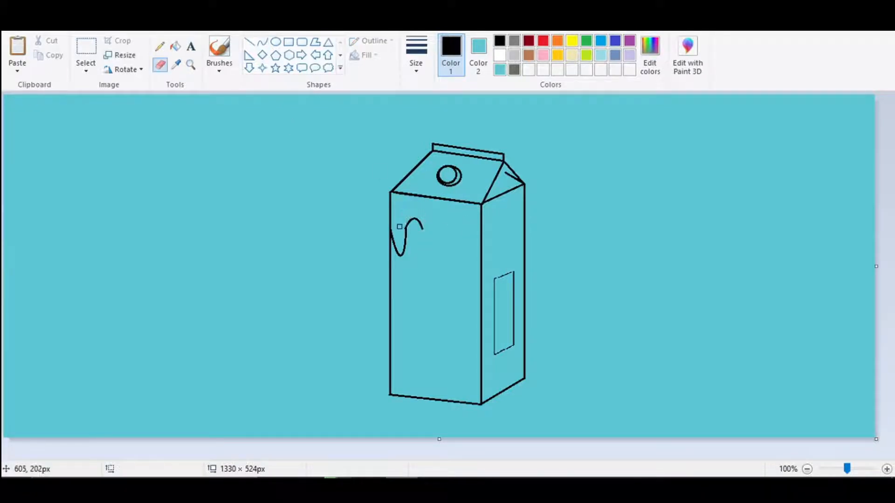
click(263, 42)
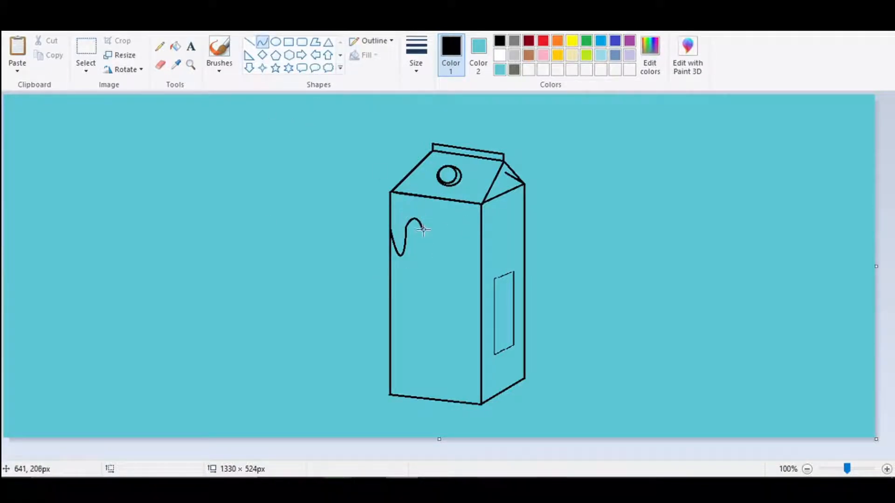
mouse_move(422, 230)
mouse_down()
mouse_move(436, 229)
mouse_move(434, 244)
mouse_move(449, 231)
mouse_up()
click(476, 233)
mouse_move(443, 227)
mouse_down()
mouse_move(442, 220)
mouse_move(464, 230)
mouse_move(456, 255)
mouse_move(466, 233)
mouse_move(482, 231)
mouse_up()
click(480, 223)
mouse_move(481, 231)
mouse_down()
mouse_move(467, 231)
mouse_move(462, 214)
mouse_move(474, 218)
mouse_up()
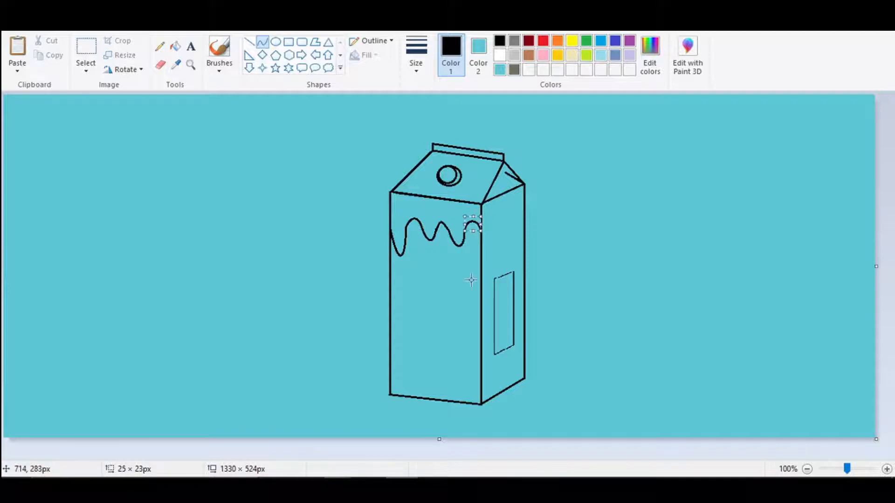
click(470, 278)
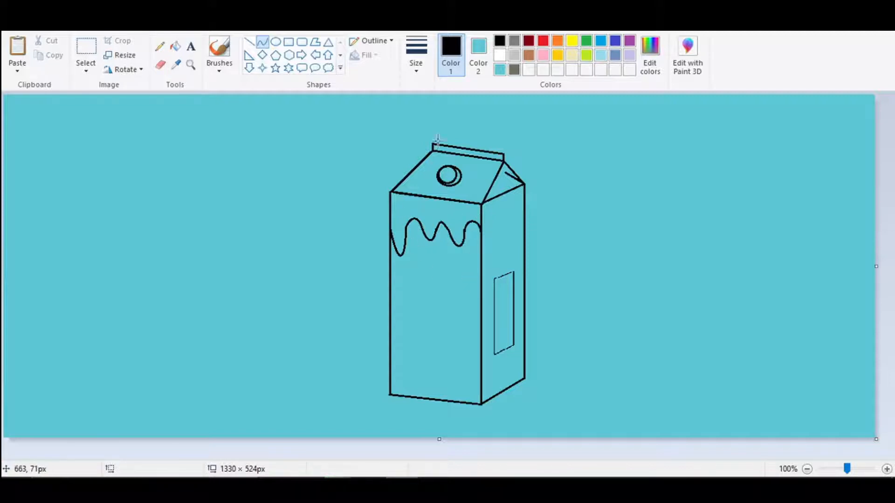
- Continue the wavy dripping outline across the carton's side face to its outer edge
mouse_move(481, 230)
mouse_down()
mouse_move(494, 223)
mouse_move(485, 248)
mouse_move(500, 209)
mouse_move(503, 220)
mouse_move(491, 211)
mouse_move(522, 214)
mouse_move(511, 214)
mouse_move(506, 232)
mouse_move(522, 214)
mouse_move(512, 201)
mouse_move(523, 202)
mouse_up()
click(524, 216)
key(ctrl+z)
click(589, 226)
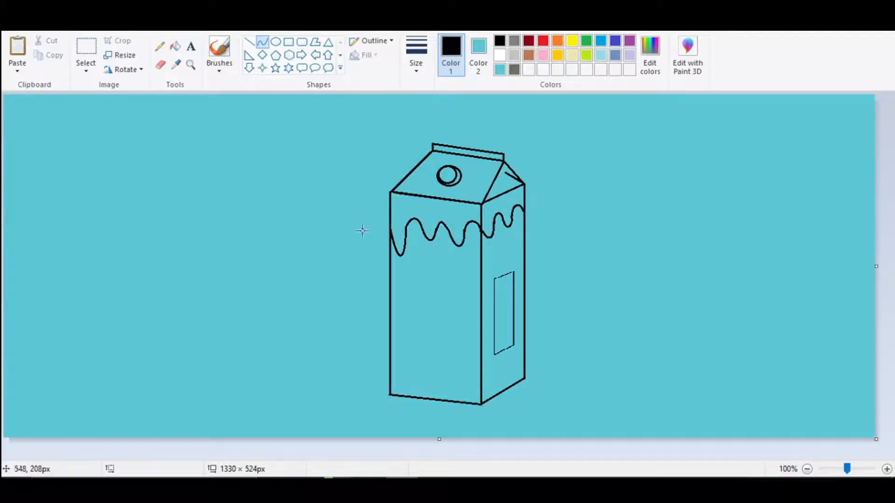
- Fill the roof and the faces below the drip outline with white, and fill the cap with dark grey
click(175, 46)
click(502, 57)
click(453, 287)
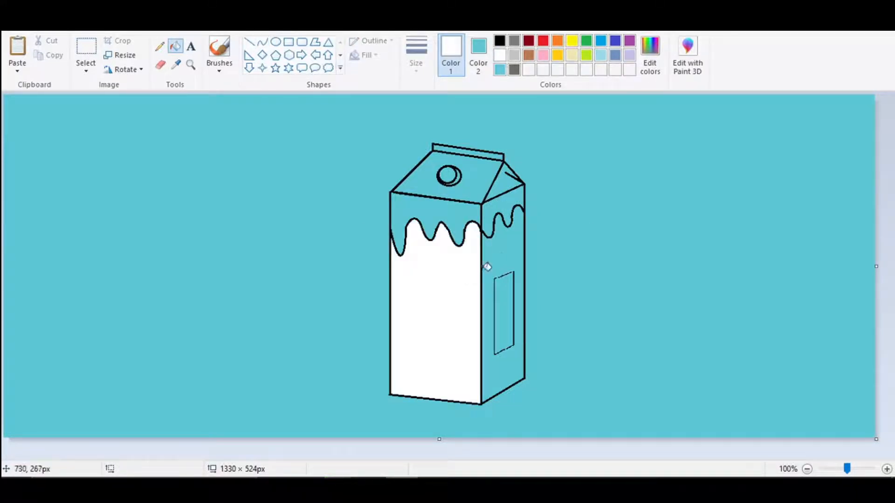
click(499, 236)
click(477, 160)
click(507, 177)
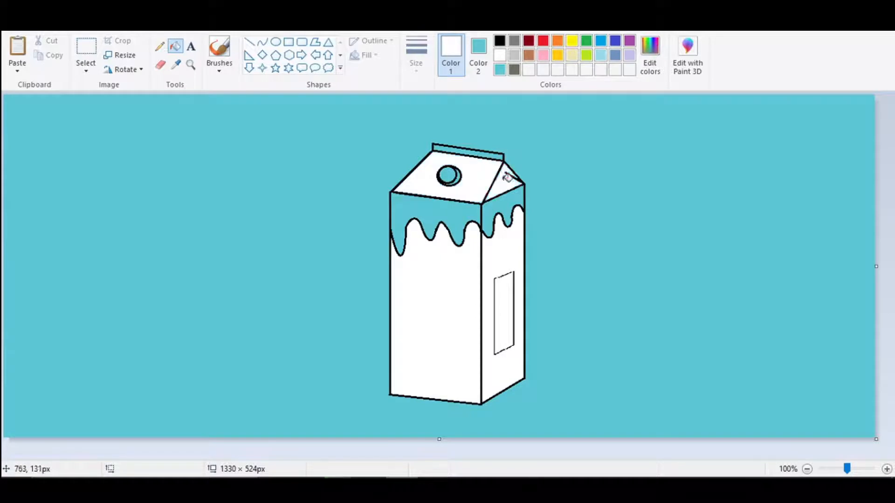
click(515, 70)
click(449, 176)
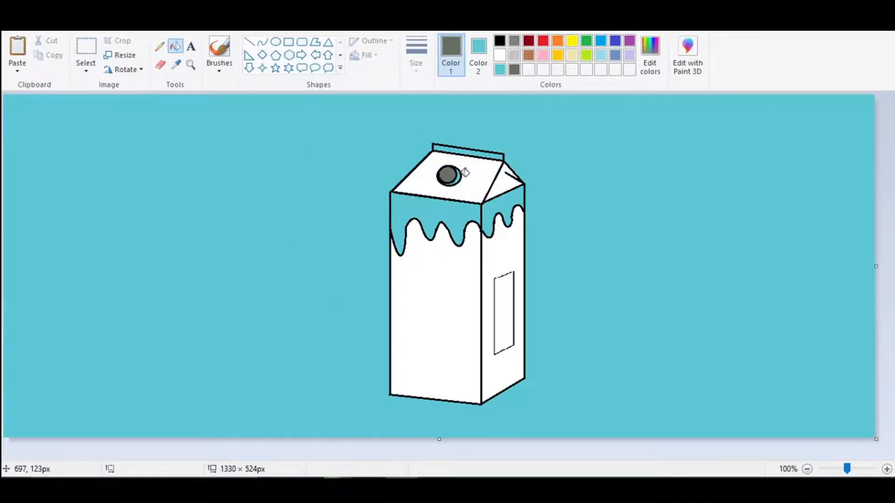
- Draw a thick dark grey letter M on the carton's front face with straight lines
click(249, 42)
click(416, 53)
click(446, 122)
drag(402, 283, 403, 314)
mouse_move(401, 283)
mouse_down()
mouse_move(412, 299)
mouse_move(421, 285)
mouse_move(421, 316)
mouse_up()
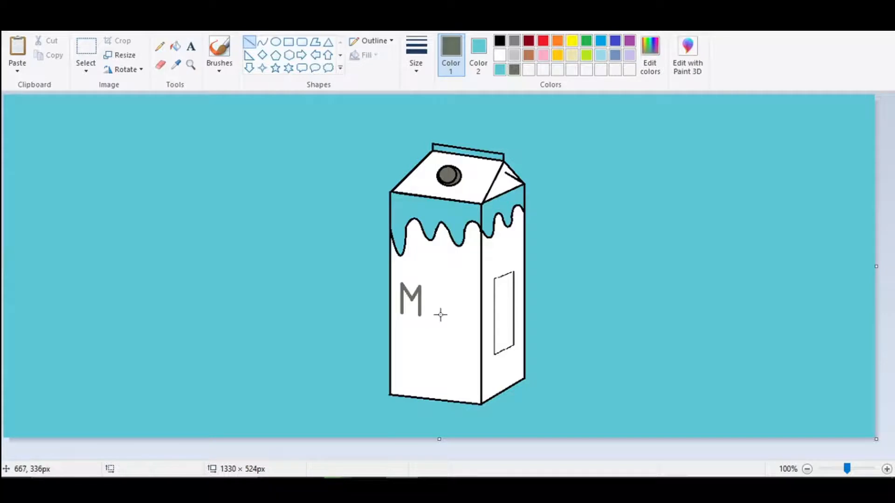
- Draw the letters I, L and K beside the M with thick grey lines to spell MILK
drag(430, 284, 431, 313)
click(439, 296)
drag(442, 287, 443, 315)
click(466, 299)
drag(425, 283, 439, 284)
drag(424, 315, 439, 315)
click(458, 306)
mouse_move(454, 283)
mouse_down()
mouse_move(455, 318)
mouse_move(467, 288)
mouse_move(467, 315)
mouse_up()
click(468, 293)
click(471, 266)
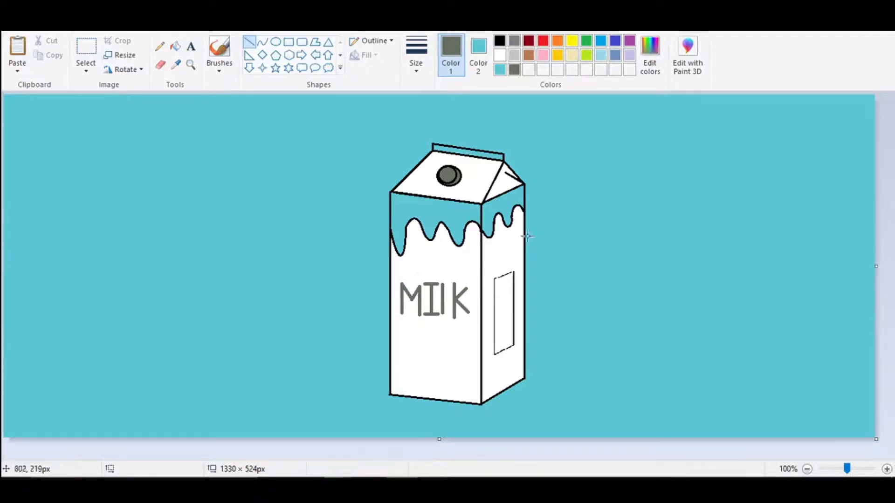
drag(444, 313, 452, 314)
- Draw a black circle about 135 px across beside the carton's lower left, with a thinner outline
drag(233, 279, 320, 366)
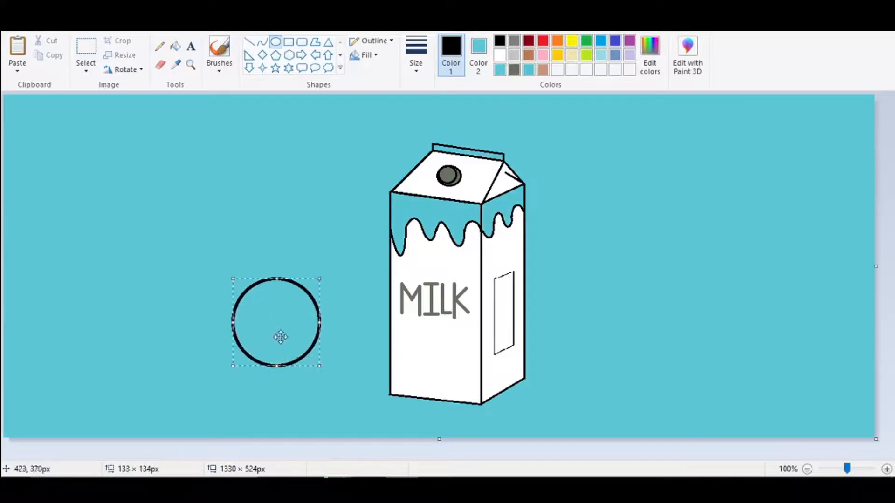
click(415, 55)
click(417, 119)
drag(261, 319, 281, 341)
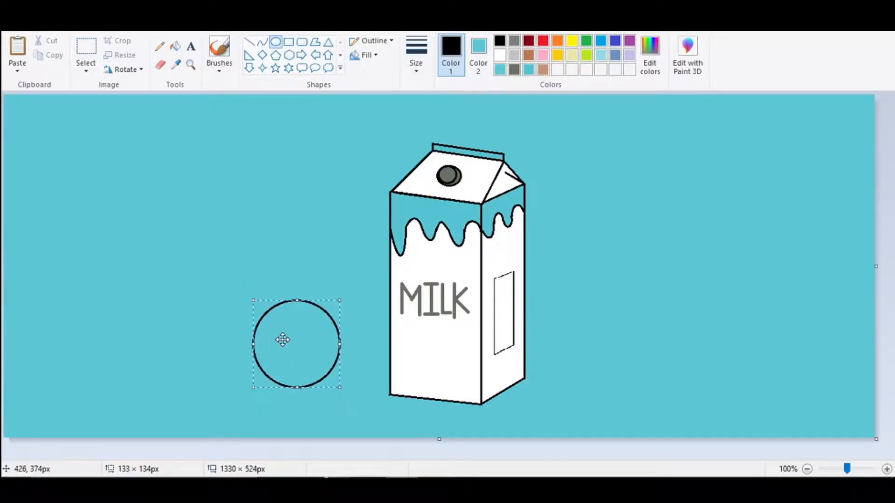
drag(340, 344, 343, 343)
drag(299, 301, 299, 299)
click(311, 268)
- Fill the circle with the light brown custom colour to make the cookie
click(543, 69)
click(175, 45)
click(293, 317)
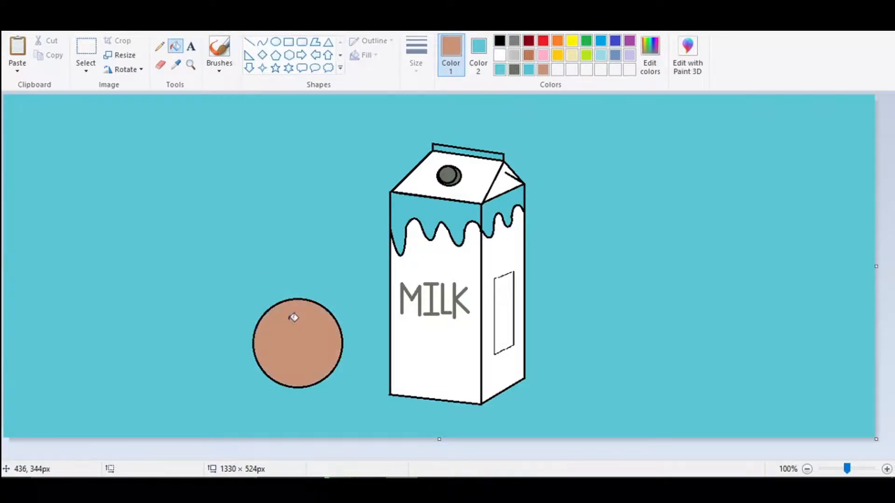
- Sketch a jagged bite line across the cookie's upper right in black pencil and cut away the bitten piece
click(499, 40)
click(160, 46)
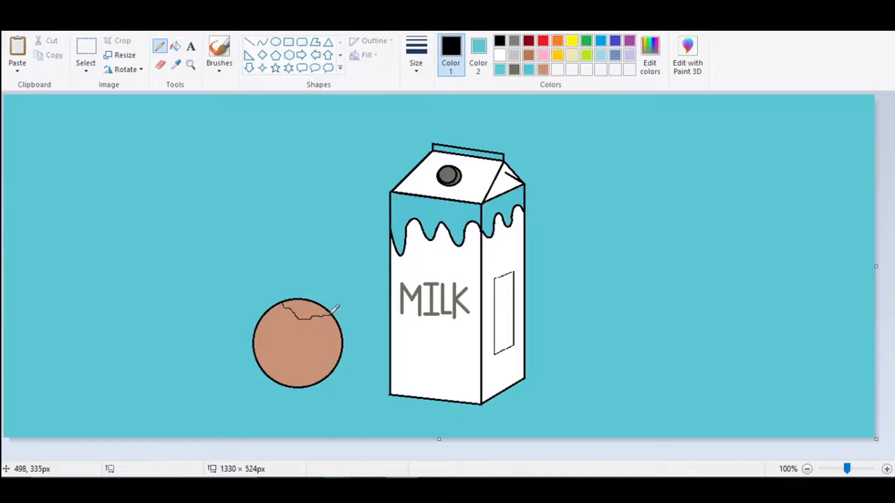
click(85, 70)
click(140, 114)
- Trace the bitten edge of the cookie with a thicker black pencil line
scroll(139, 114, up, 1)
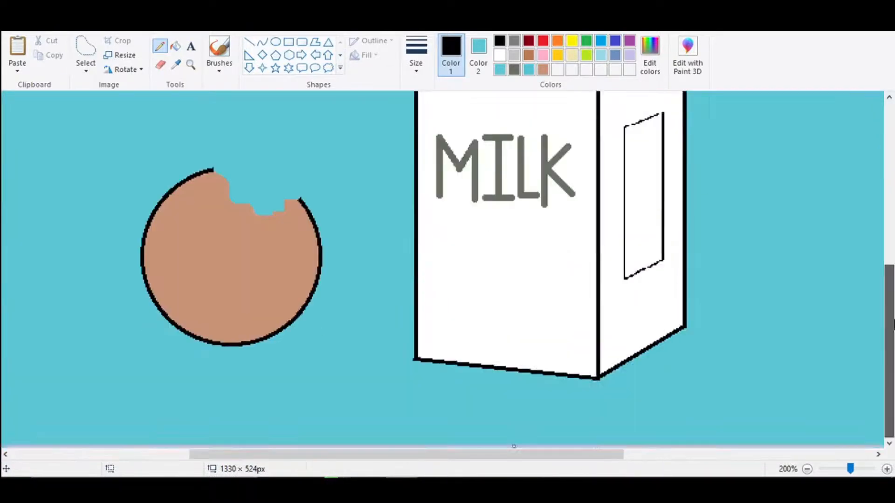
scroll(230, 168, up, 1)
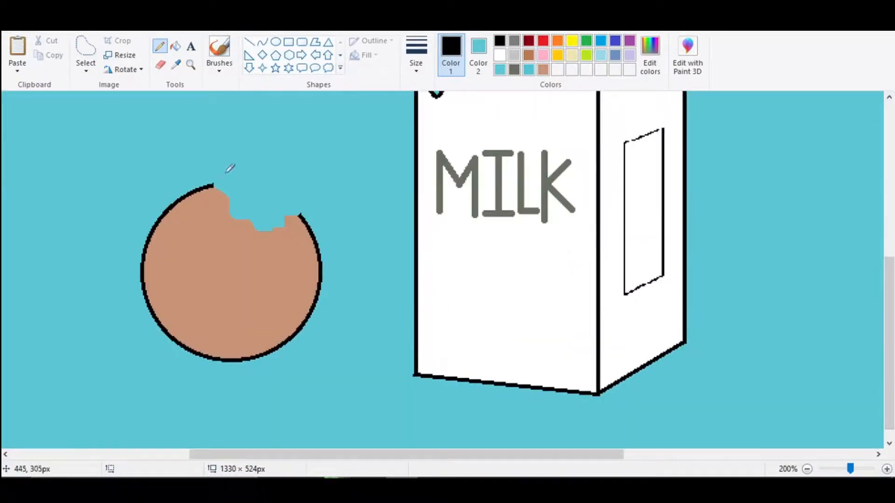
click(420, 70)
click(423, 136)
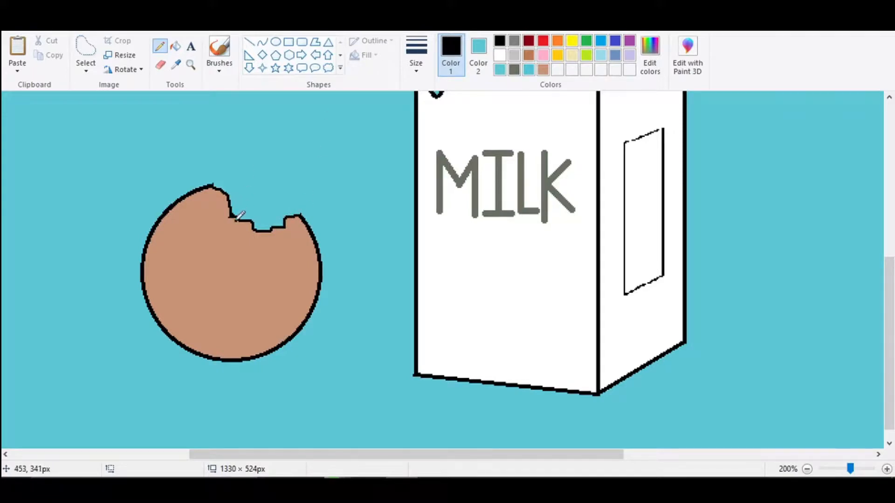
- Draw a small chocolate chip circle on the left half of the cookie and copy it
click(276, 41)
drag(169, 245, 196, 270)
click(86, 49)
right_click(187, 257)
click(230, 280)
- Paste copies of the chip circle across the left and middle of the cookie
click(17, 46)
drag(19, 97, 166, 276)
click(17, 47)
drag(19, 96, 219, 239)
click(18, 46)
click(17, 46)
drag(21, 104, 191, 316)
click(18, 46)
drag(19, 103, 246, 273)
- Paste further chip circles near the cookie's upper left edge and over its right half
click(18, 47)
click(17, 47)
drag(18, 107, 195, 220)
click(17, 47)
click(18, 47)
click(17, 47)
drag(19, 108, 268, 307)
click(17, 47)
drag(19, 107, 296, 281)
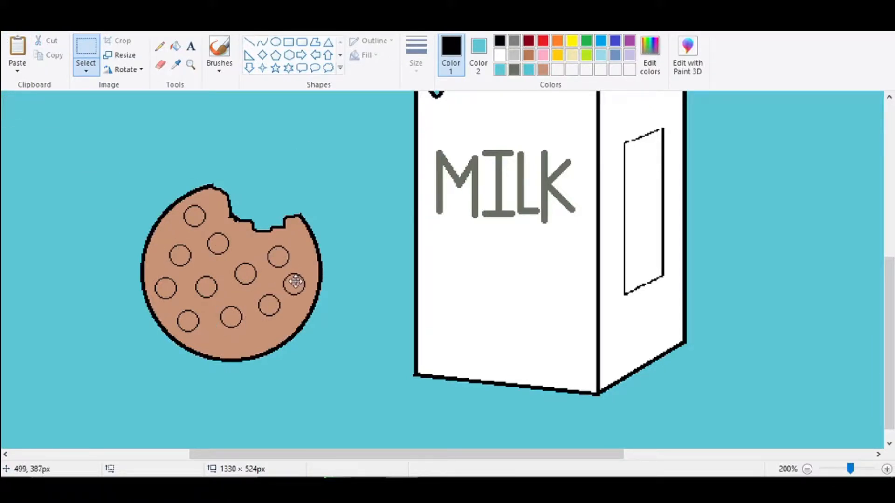
- Add two more chip circles along the cookie's lower edge, recopying an existing chip for the last one
click(17, 46)
drag(18, 107, 256, 332)
drag(219, 299, 192, 273)
right_click(210, 288)
click(242, 311)
click(18, 46)
drag(16, 106, 214, 340)
- Mix a darker brown custom colour and fill the chips on the left part of the cookie with it
click(545, 69)
click(649, 60)
drag(589, 201, 589, 222)
click(334, 332)
click(176, 46)
click(180, 255)
click(206, 287)
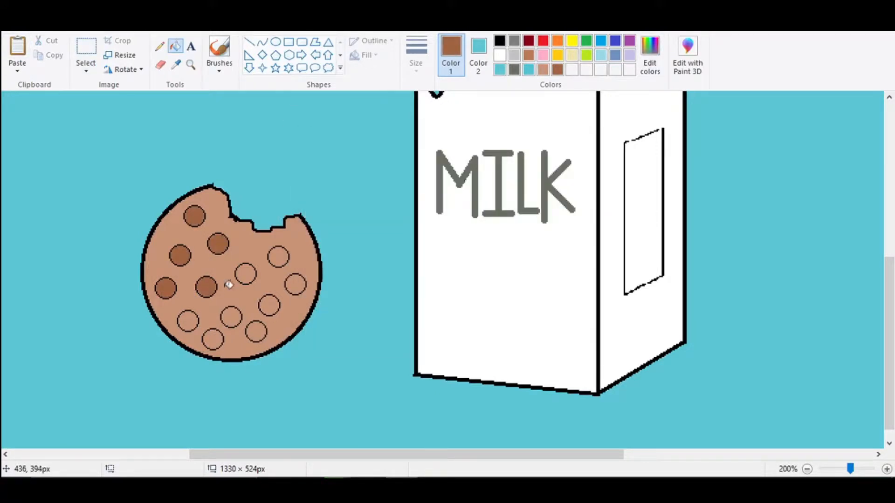
- Fill the remaining chips on the right and lower parts of the cookie with the darker brown
click(246, 274)
click(279, 256)
click(296, 285)
click(269, 306)
click(231, 317)
click(188, 321)
click(213, 336)
click(256, 332)
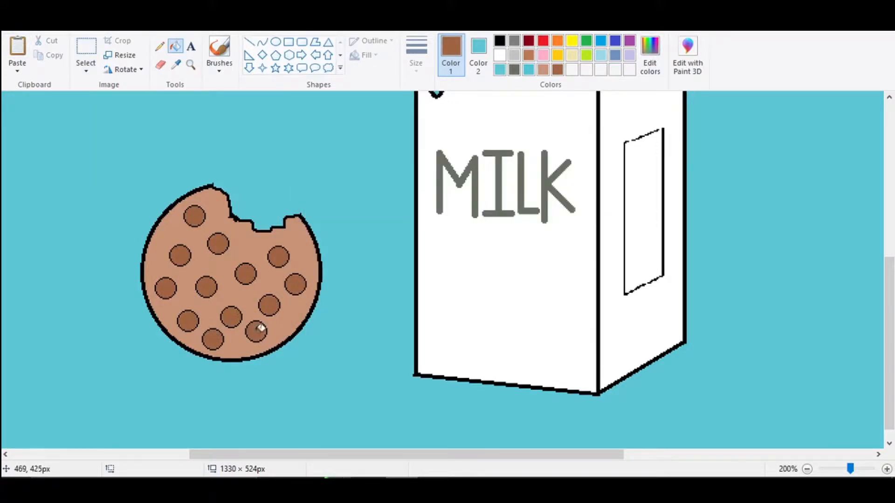
- Scribble rows of small black pencil text marks inside the label panel on the carton's side face
drag(849, 468, 844, 473)
click(160, 46)
click(500, 41)
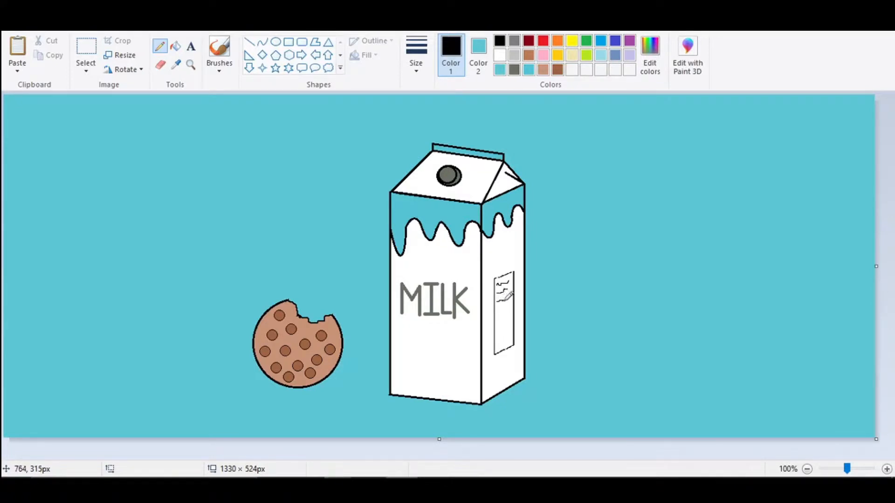
mouse_move(498, 318)
mouse_down()
mouse_move(509, 315)
mouse_move(506, 323)
mouse_up()
drag(502, 340, 509, 340)
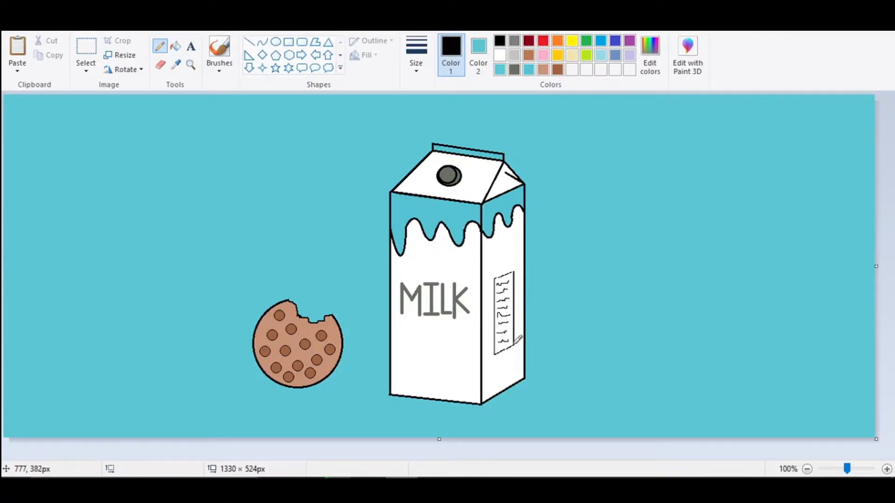
- Outline a slanted shadow from the carton's base to the canvas edge and fill it with dark teal
drag(390, 397, 328, 438)
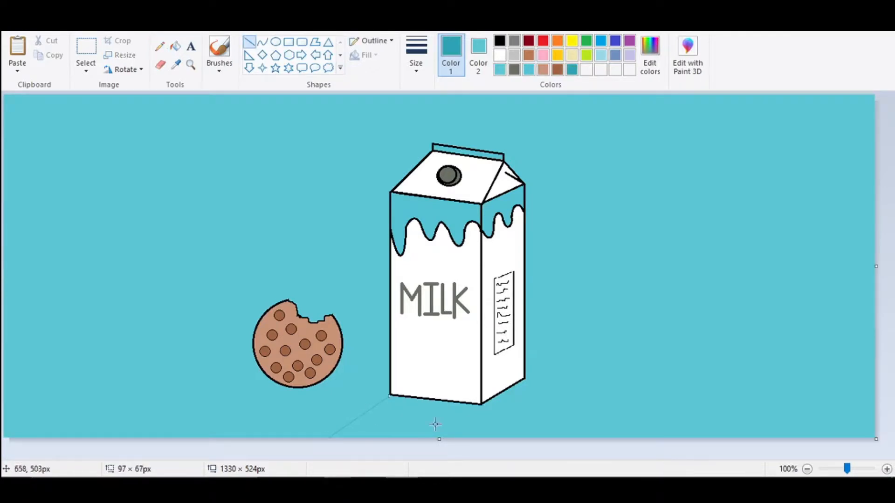
drag(481, 406, 431, 442)
click(510, 422)
click(176, 46)
click(424, 417)
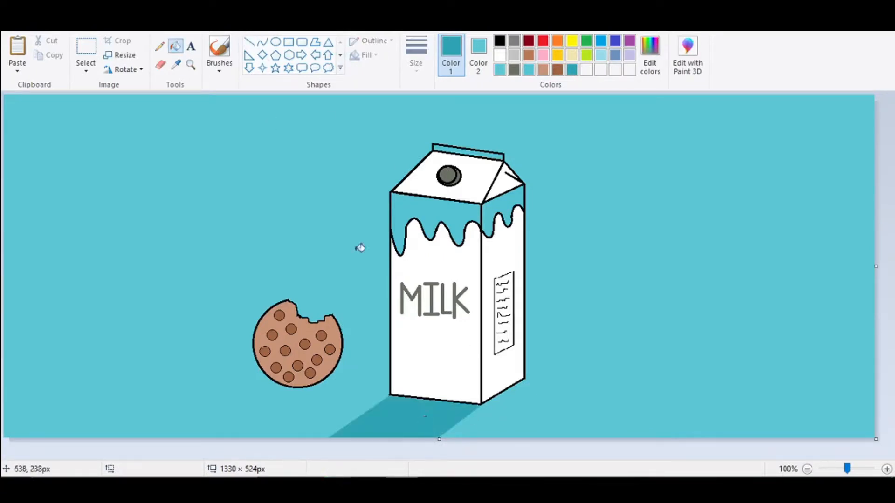
- Draw a flat ellipse beneath the cookie and fill it with dark teal as its shadow
click(276, 41)
drag(312, 398, 283, 392)
click(176, 47)
click(304, 395)
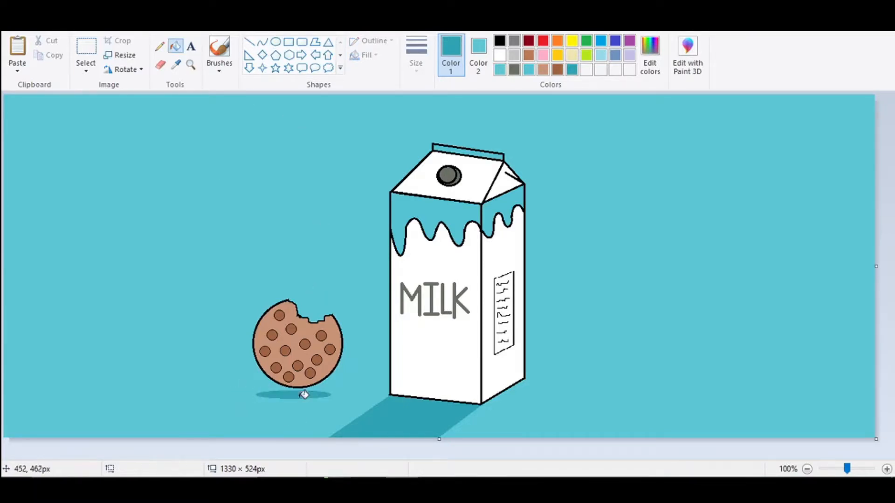
- Draw short black straight lines across the side rim of the carton's round cap as grip ridges
click(861, 470)
drag(381, 455, 577, 455)
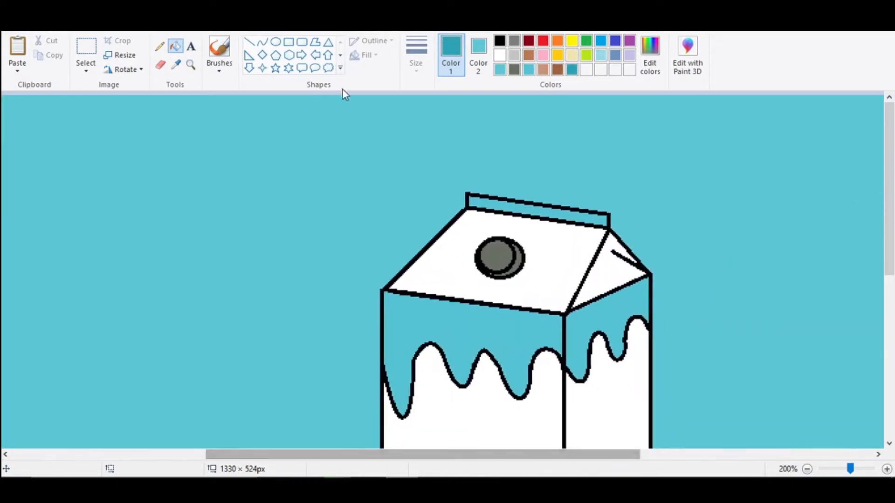
click(249, 42)
click(500, 41)
mouse_move(517, 257)
mouse_down()
mouse_move(526, 259)
mouse_move(521, 250)
mouse_move(508, 273)
mouse_move(523, 257)
mouse_move(519, 270)
mouse_move(492, 275)
mouse_move(509, 245)
mouse_up()
click(547, 211)
click(606, 254)
click(545, 242)
click(560, 271)
drag(497, 275, 503, 276)
click(559, 274)
click(839, 472)
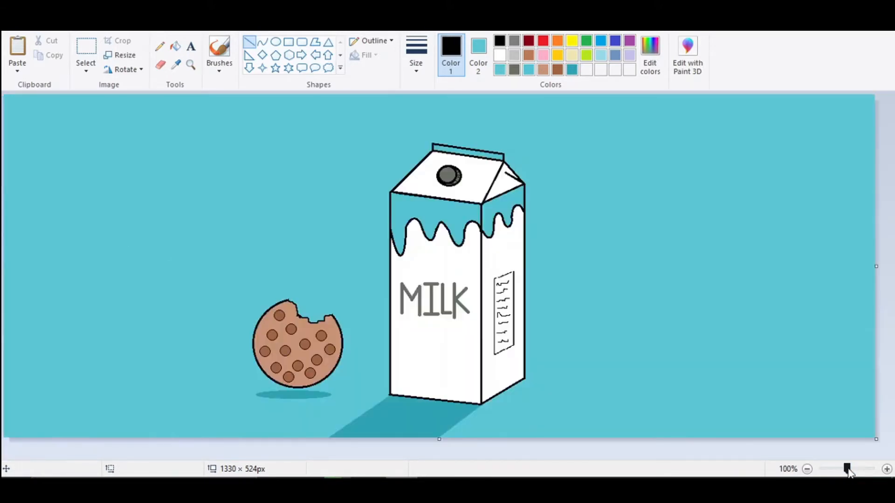
- Sketch small black pencil squiggles between the chips and near the cookie's edges as surface cracks
click(852, 468)
drag(437, 454, 513, 454)
click(160, 46)
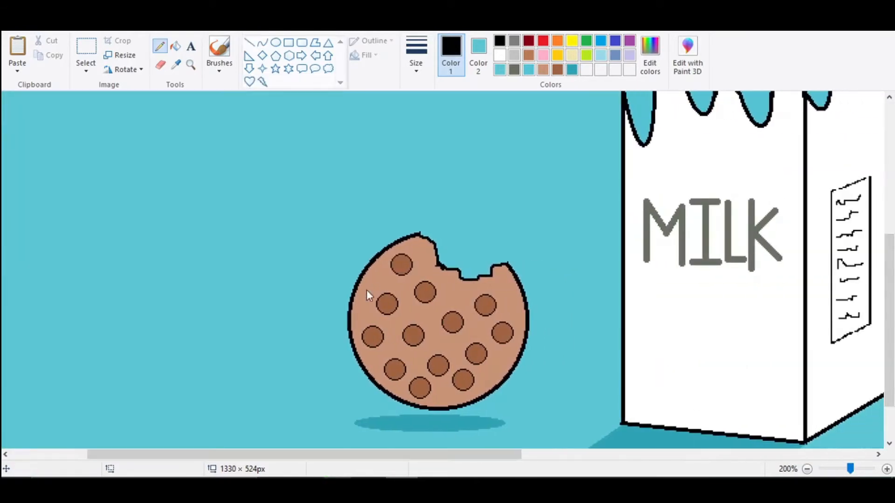
drag(496, 374, 502, 368)
drag(464, 288, 468, 296)
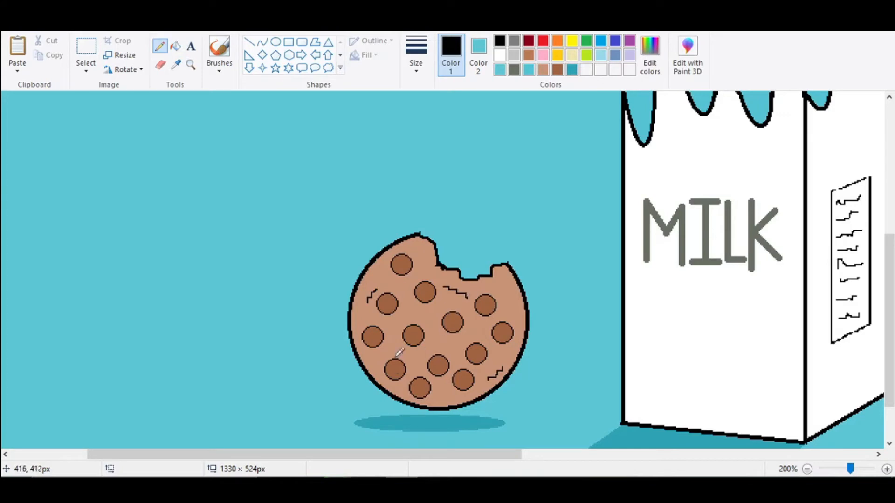
drag(372, 355, 382, 358)
drag(456, 398, 462, 396)
click(841, 470)
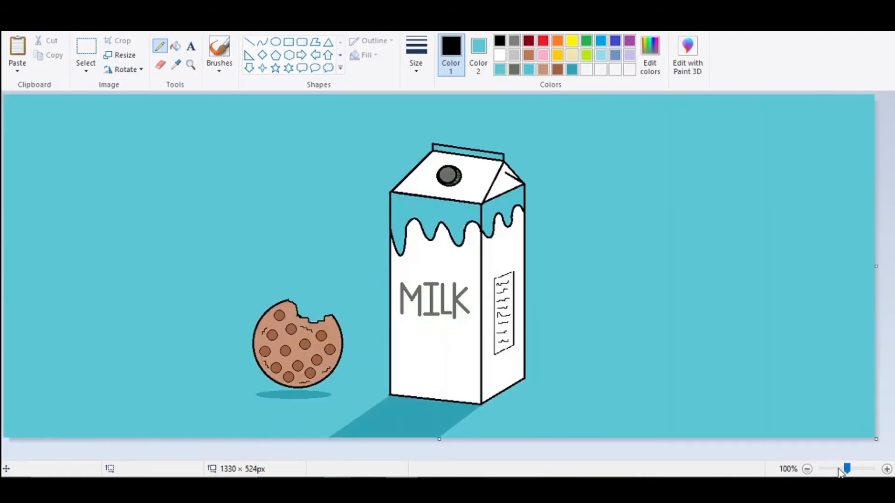